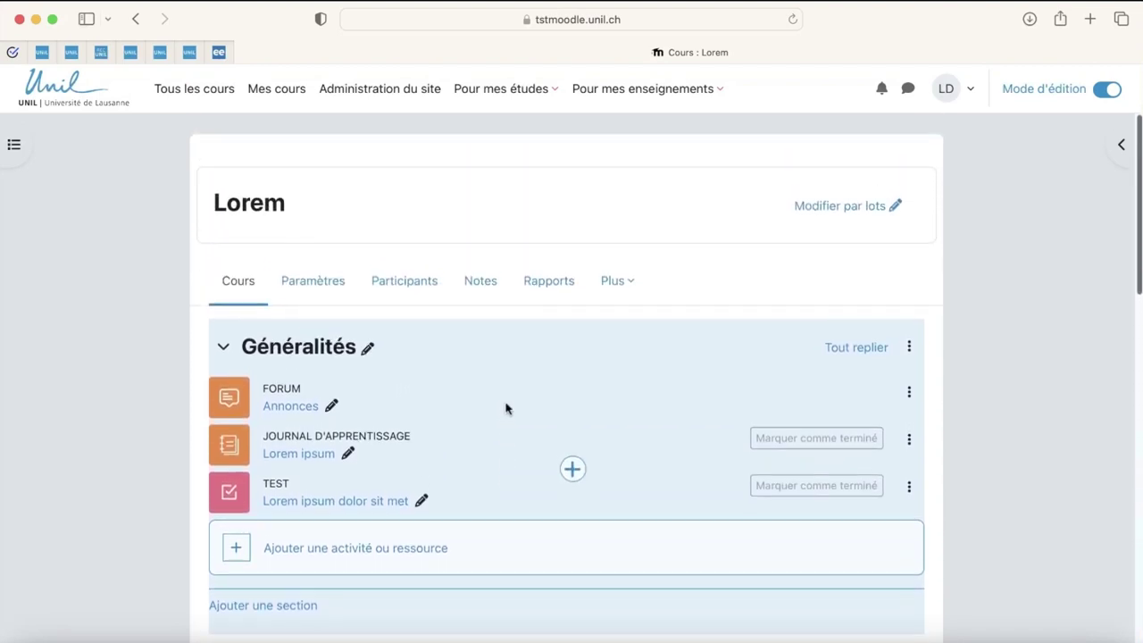
Step: Open the settings of the Devoir assignment in Section 1 of the course
scroll(506, 403, down, 4)
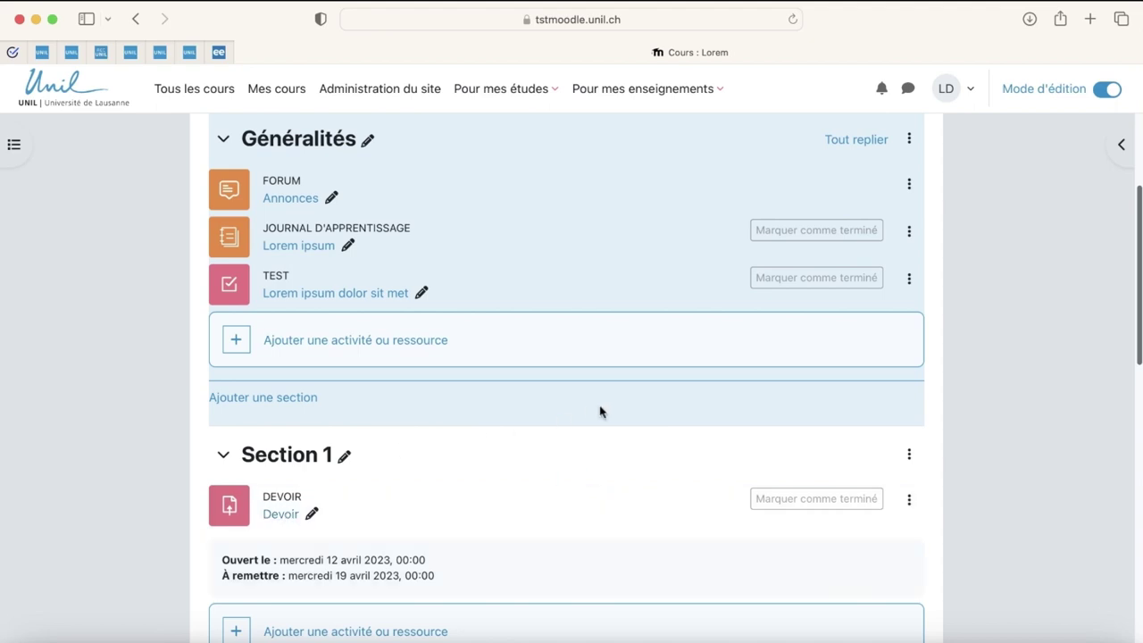
click(910, 502)
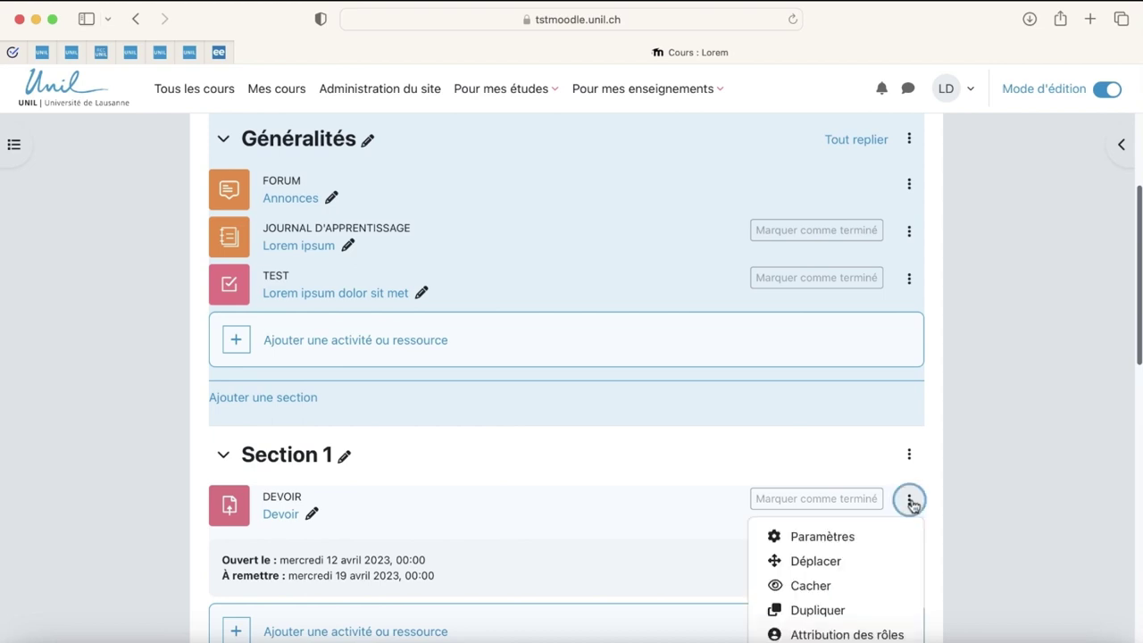
scroll(912, 503, down, 1)
click(885, 500)
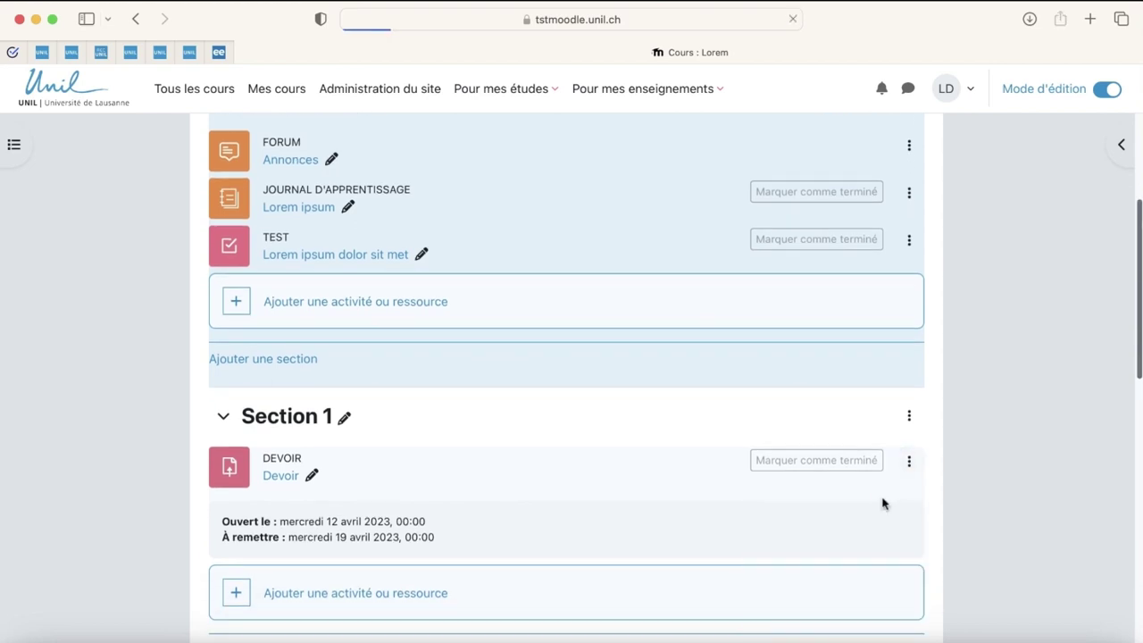
Step: Set the assignment's grading method to Grille d'évaluation, then save and display it
scroll(723, 528, down, 5)
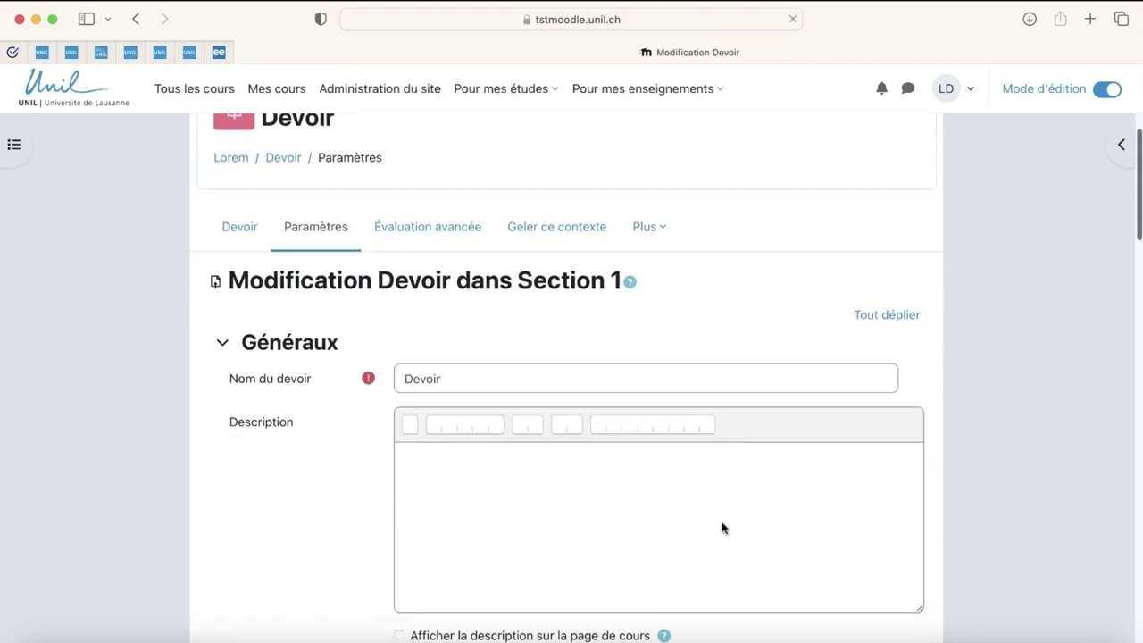
scroll(722, 528, down, 20)
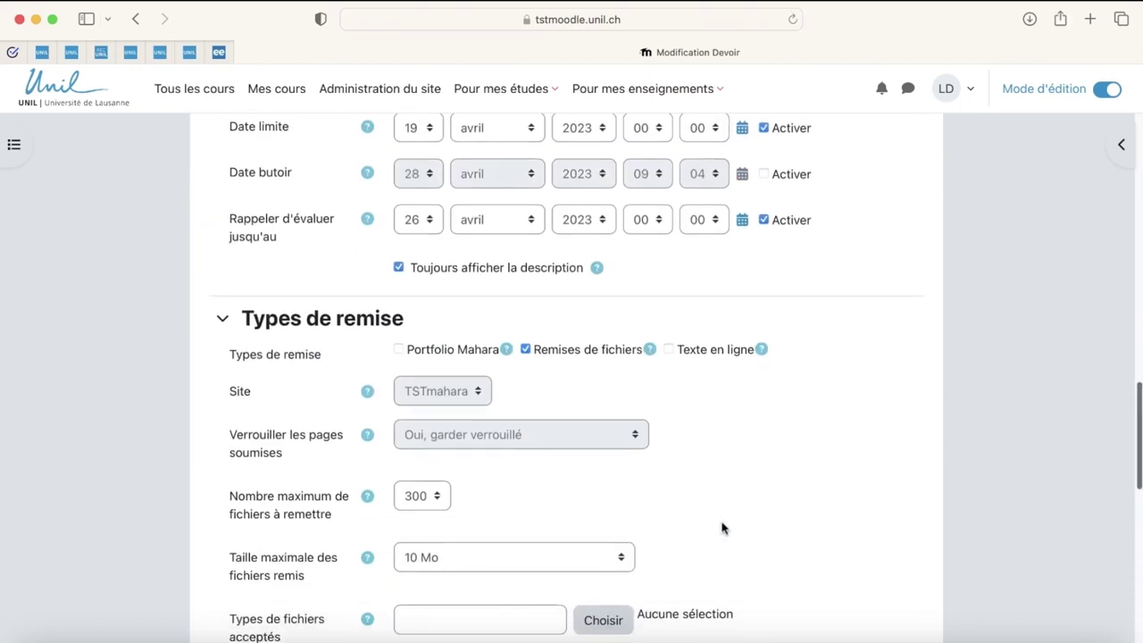
scroll(722, 527, down, 2)
click(274, 361)
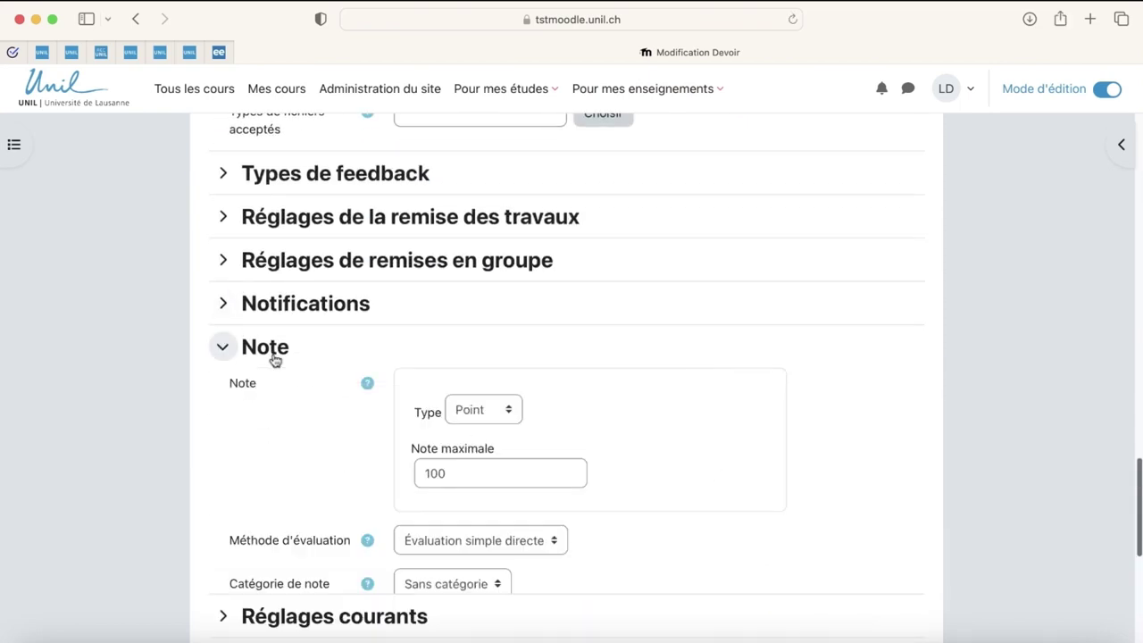
scroll(505, 539, down, 3)
click(512, 310)
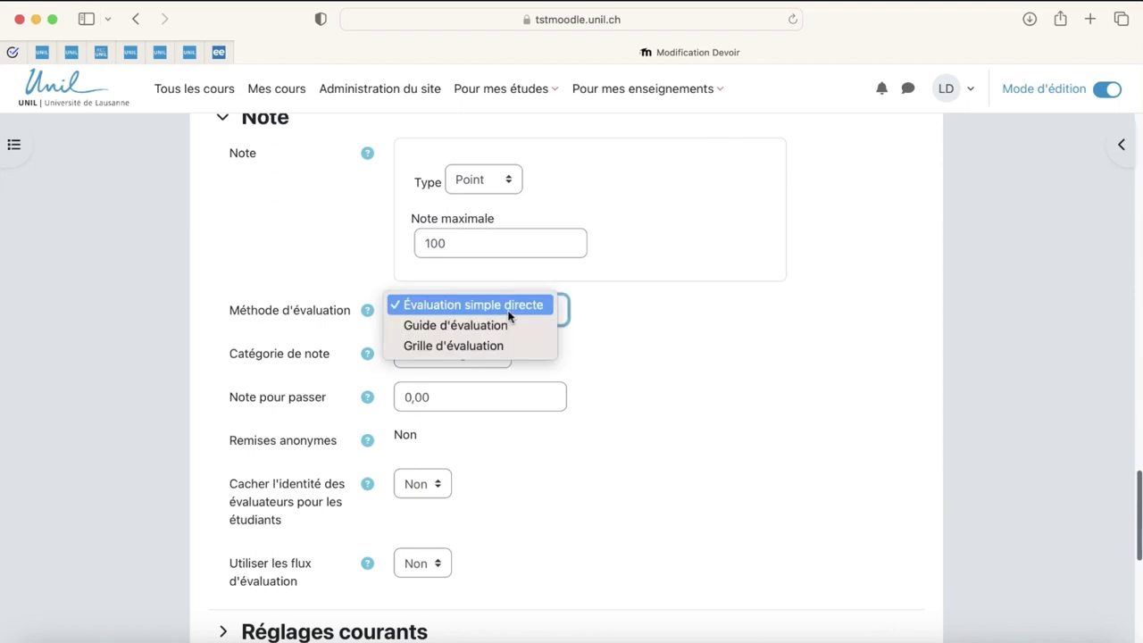
click(502, 344)
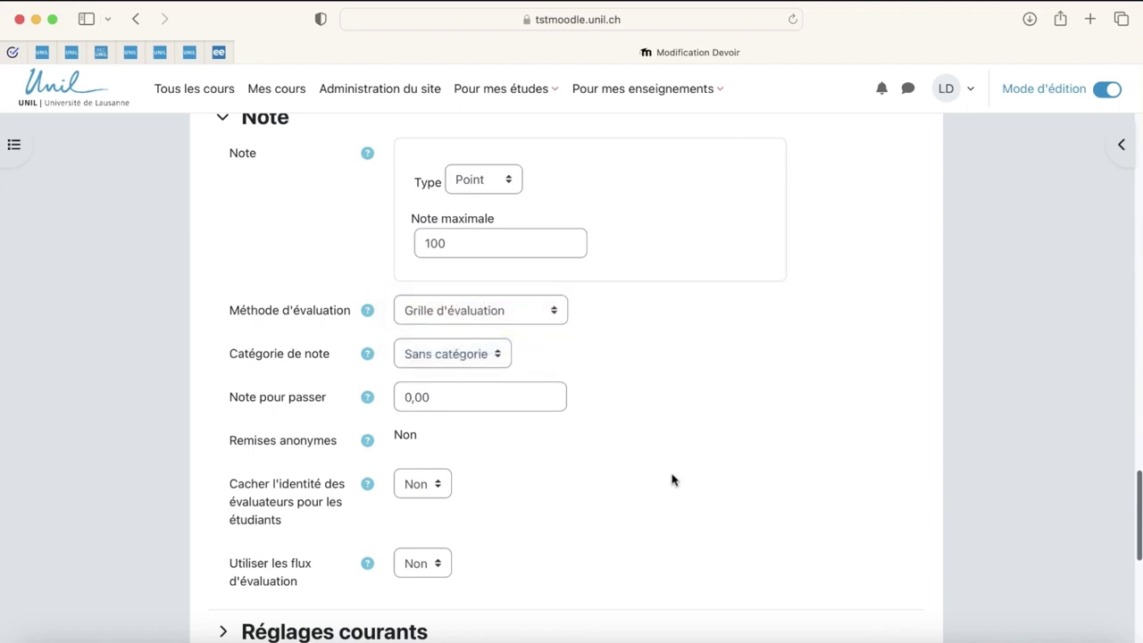
scroll(673, 481, down, 5)
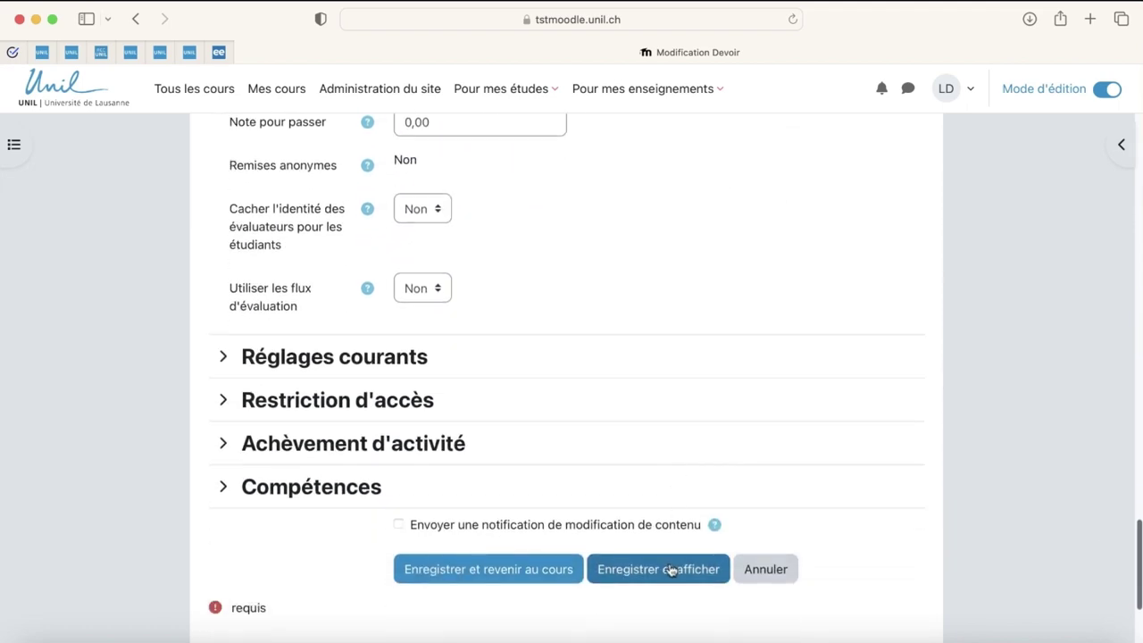
click(670, 570)
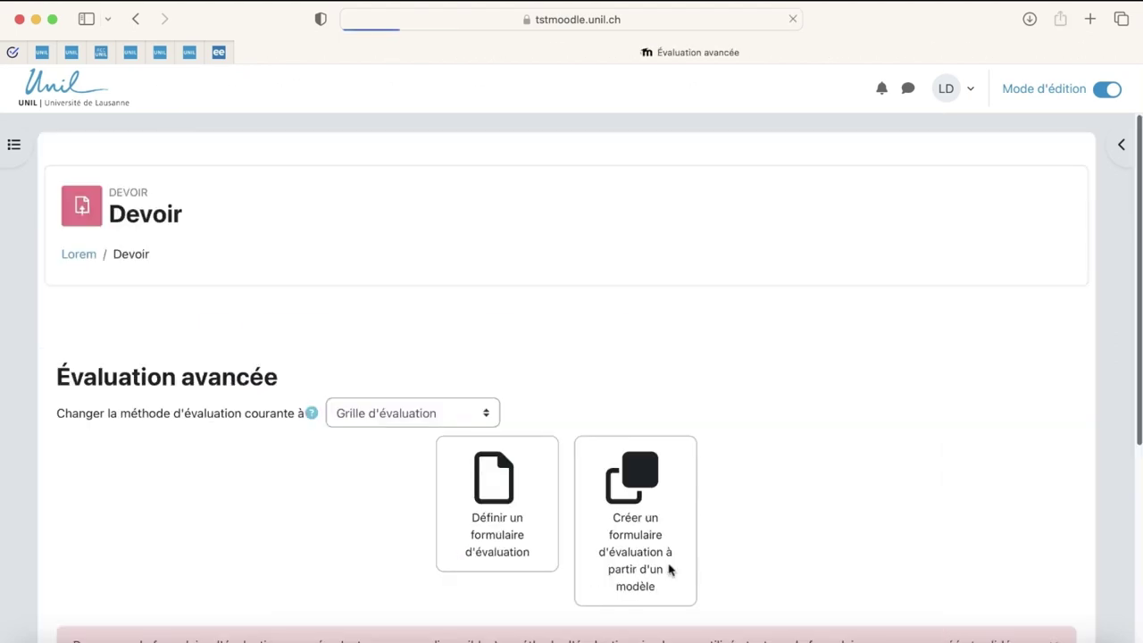
Step: Define a new grading form from scratch with the name Lorem and the description Lorem
scroll(669, 570, down, 2)
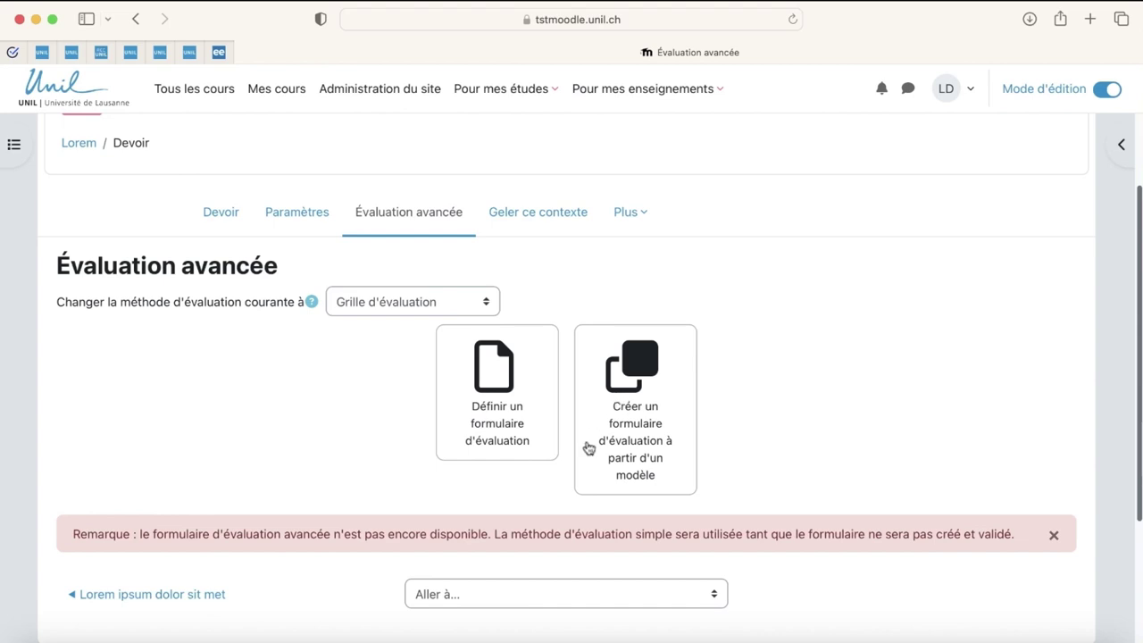
click(494, 389)
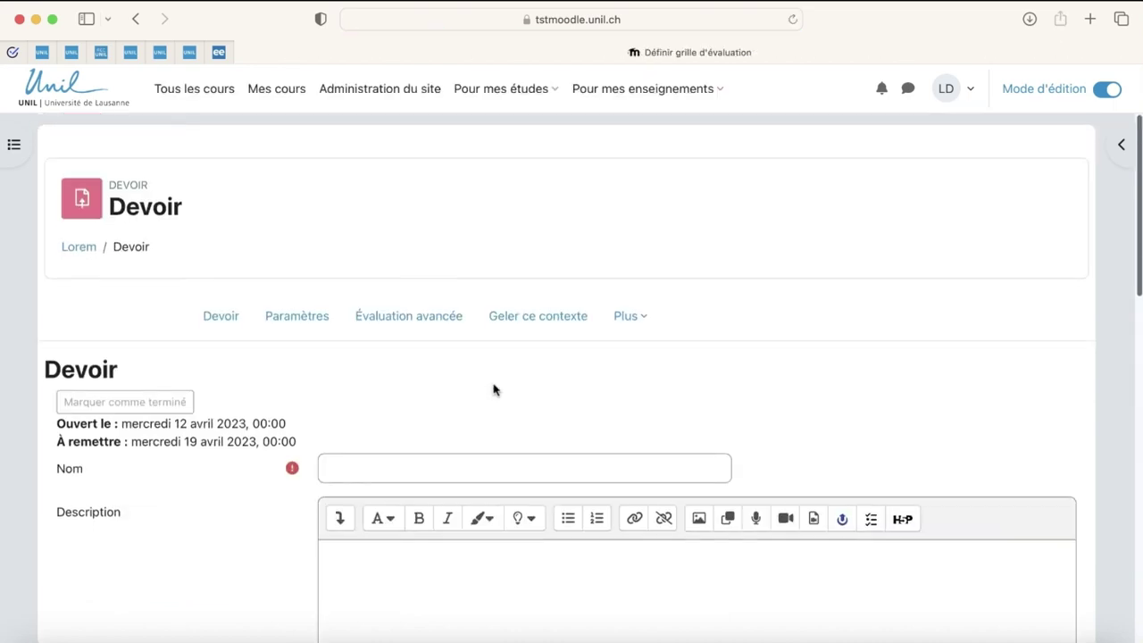
scroll(494, 388, down, 3)
click(503, 345)
text(Lorem)
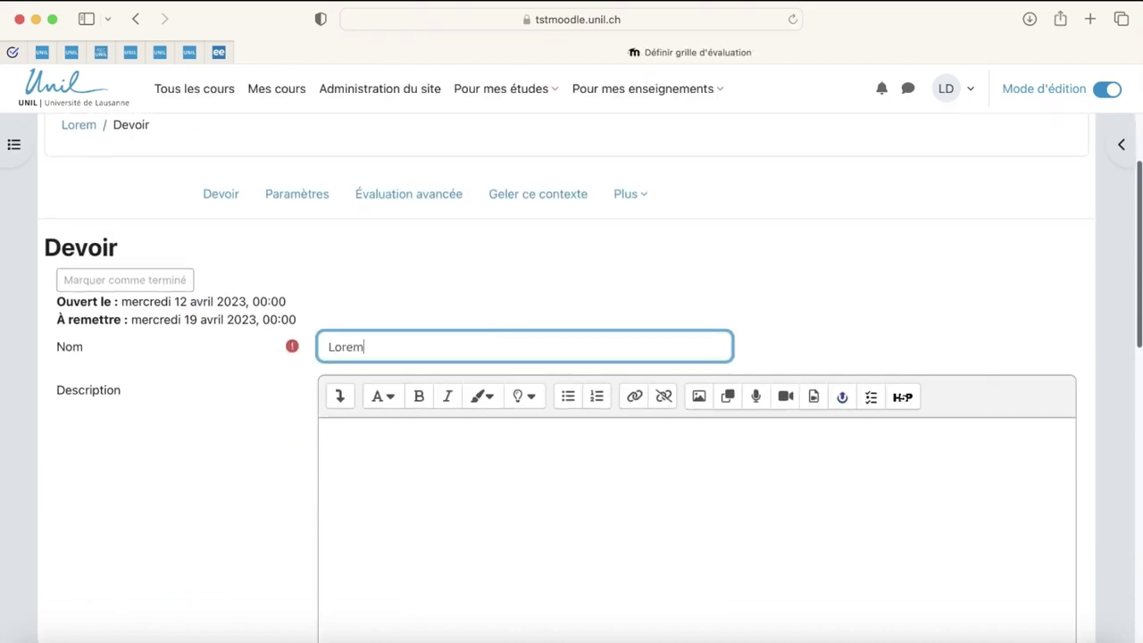
scroll(510, 307, down, 3)
click(510, 301)
text(L)
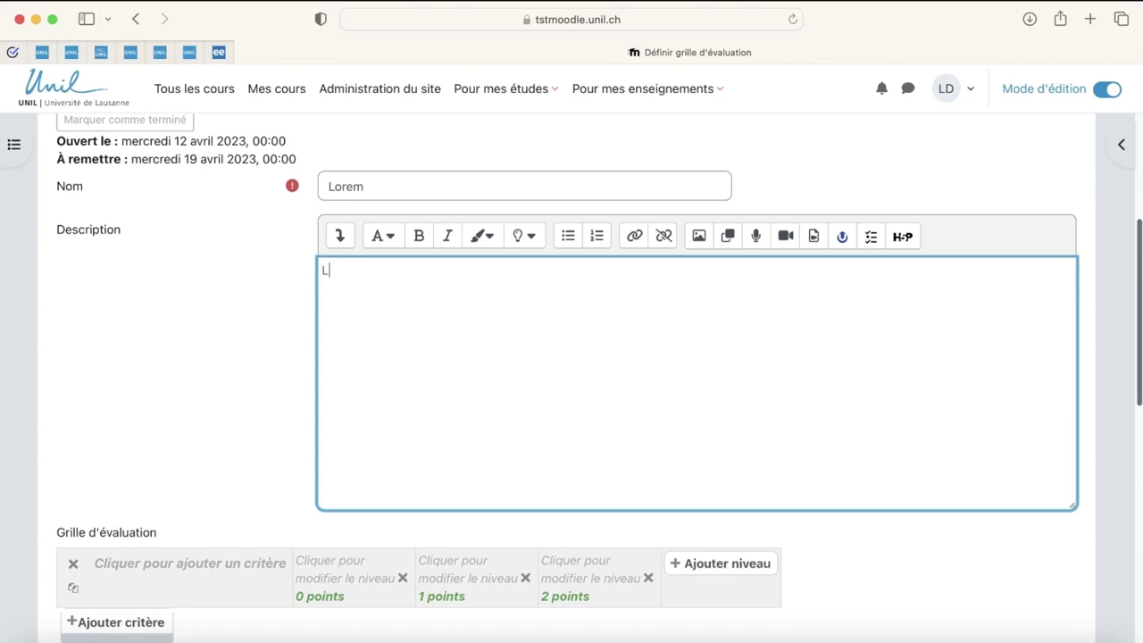
text(orem)
click(273, 342)
Step: Name the rubric's first criterion Lorem
scroll(273, 342, down, 1)
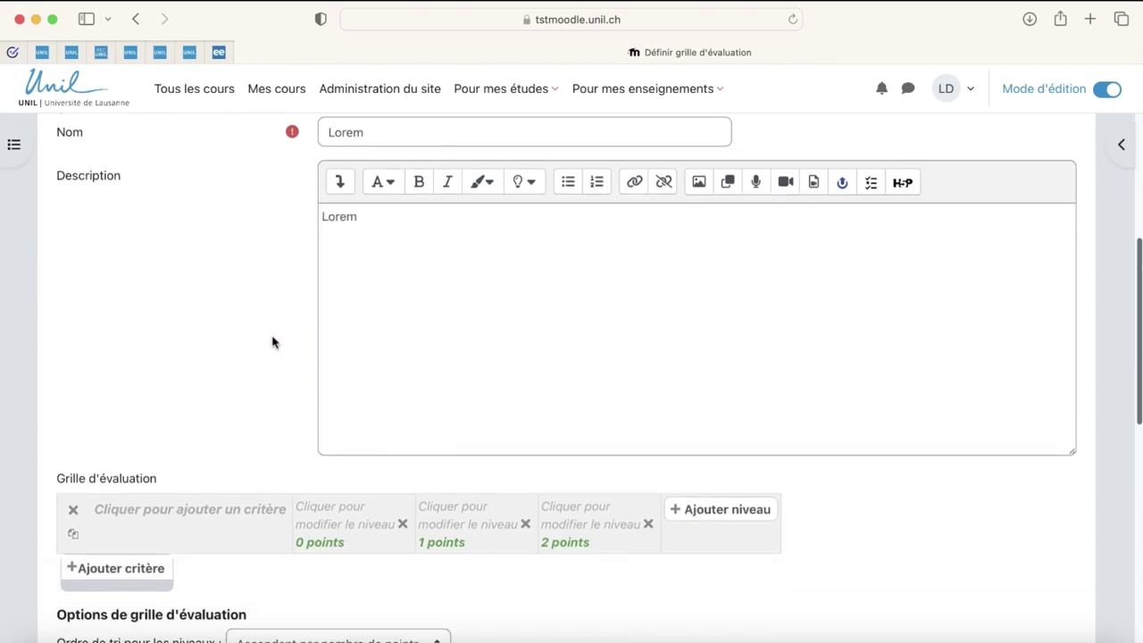
scroll(236, 457, down, 1)
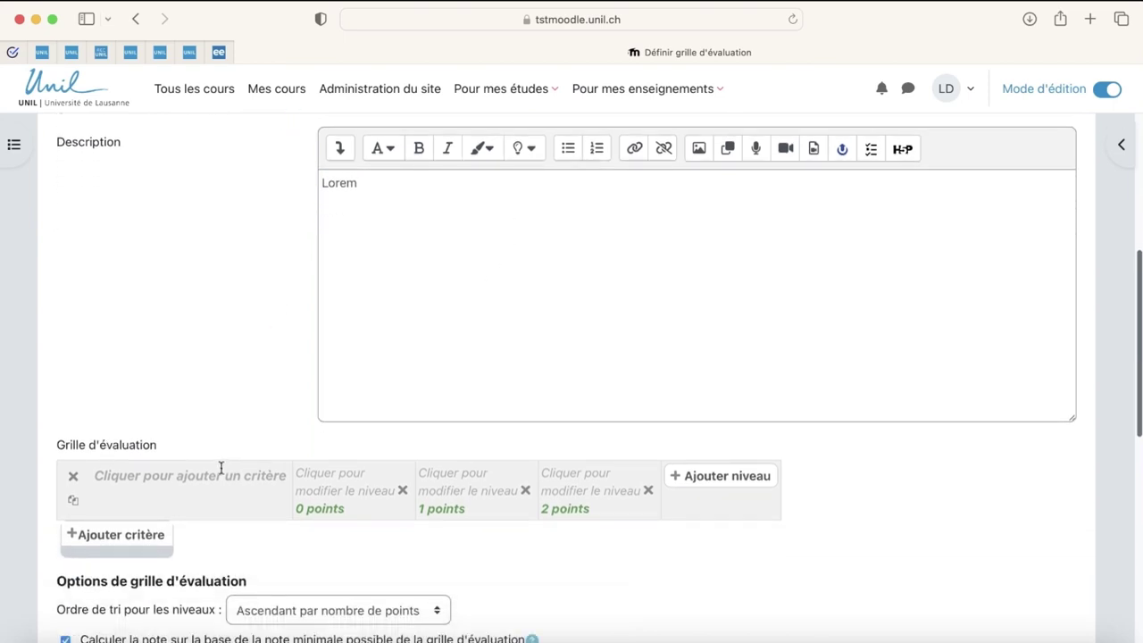
click(217, 473)
text(Lorem)
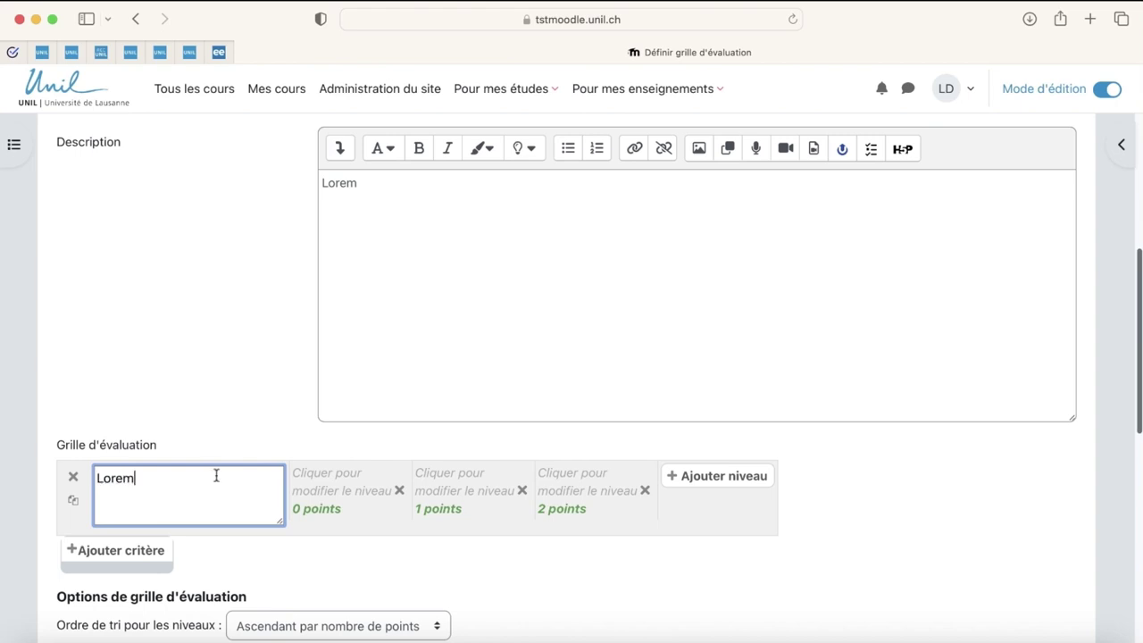
click(242, 423)
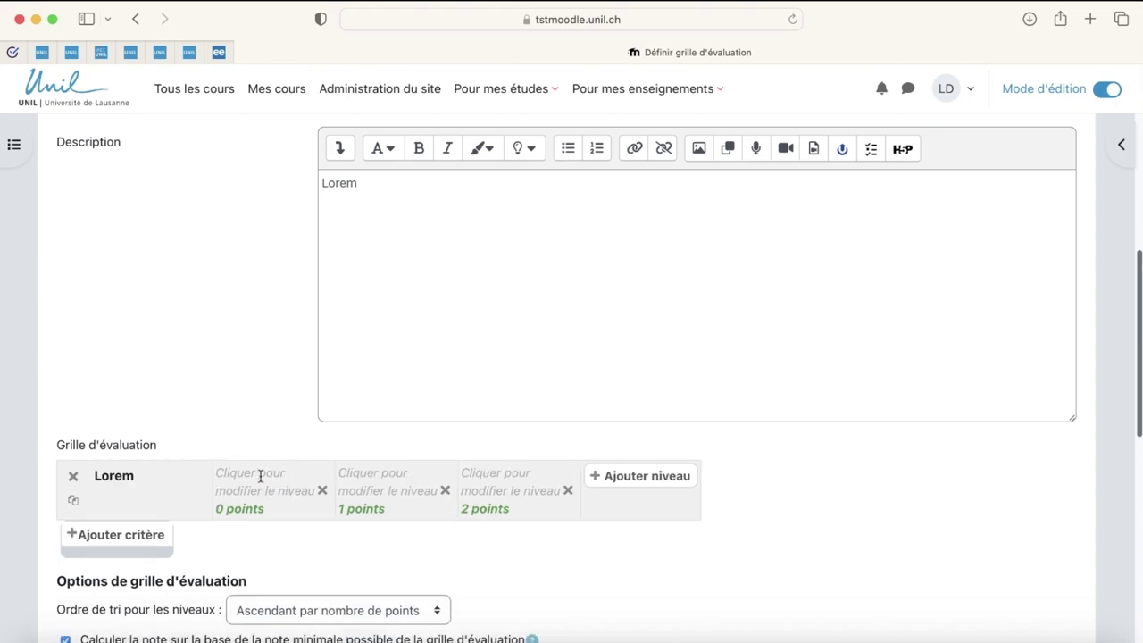
Step: Fill in the Lorem criterion's three levels with the definitions 1, 2 and 3
click(260, 477)
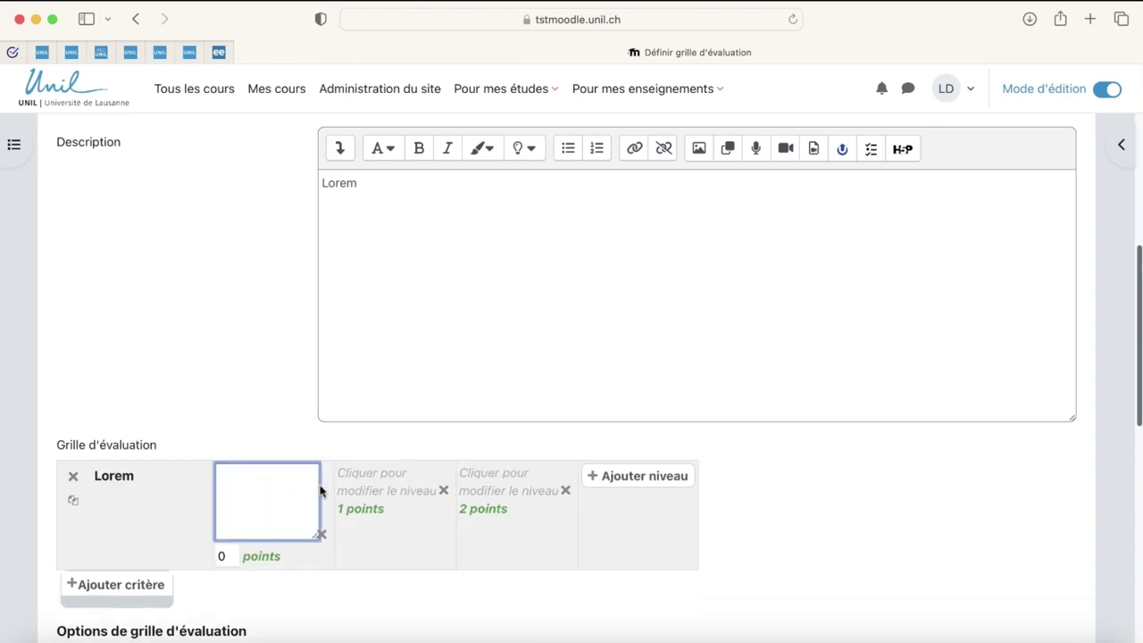
text(1)
click(367, 473)
text(2)
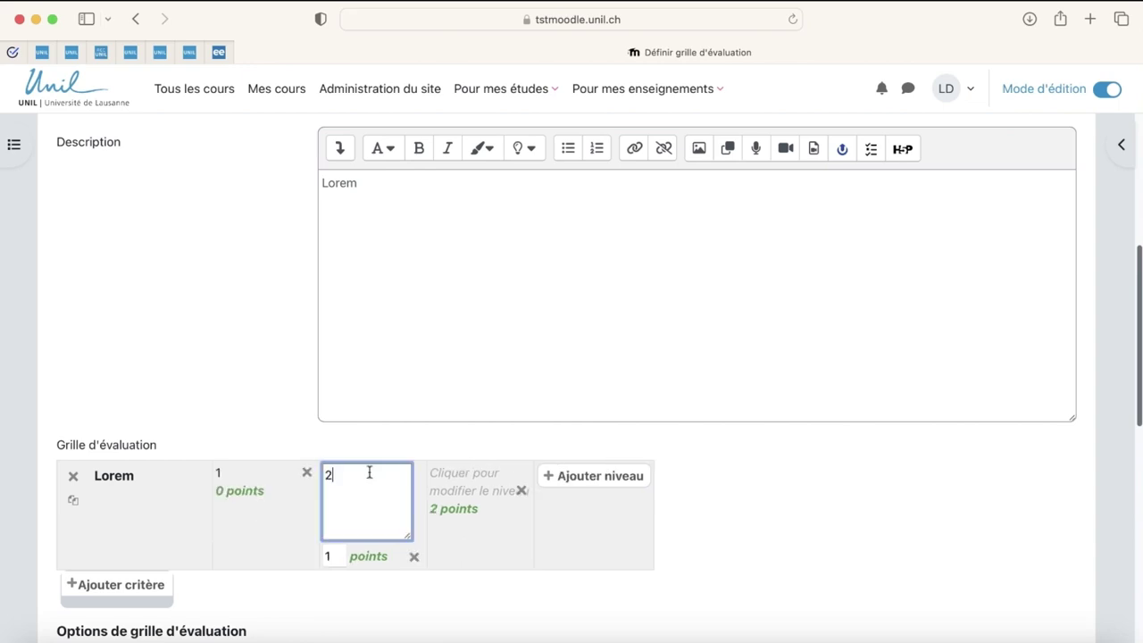
click(466, 475)
text(3)
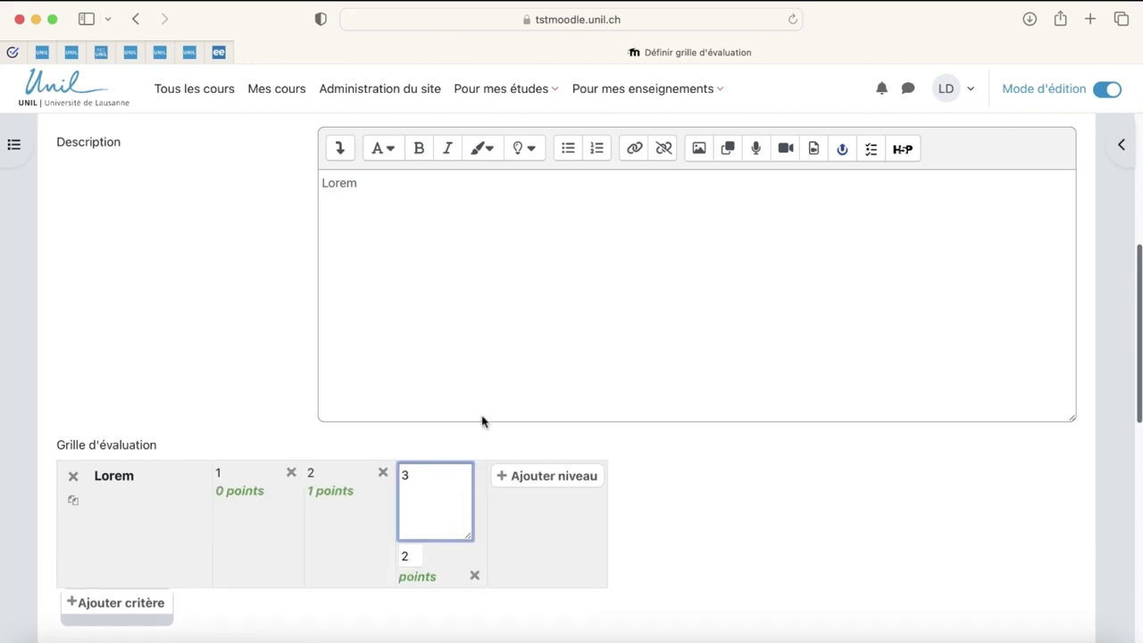
click(460, 448)
Step: Start deleting level 3 of the Lorem criterion and cancel the deletion
scroll(625, 503, down, 3)
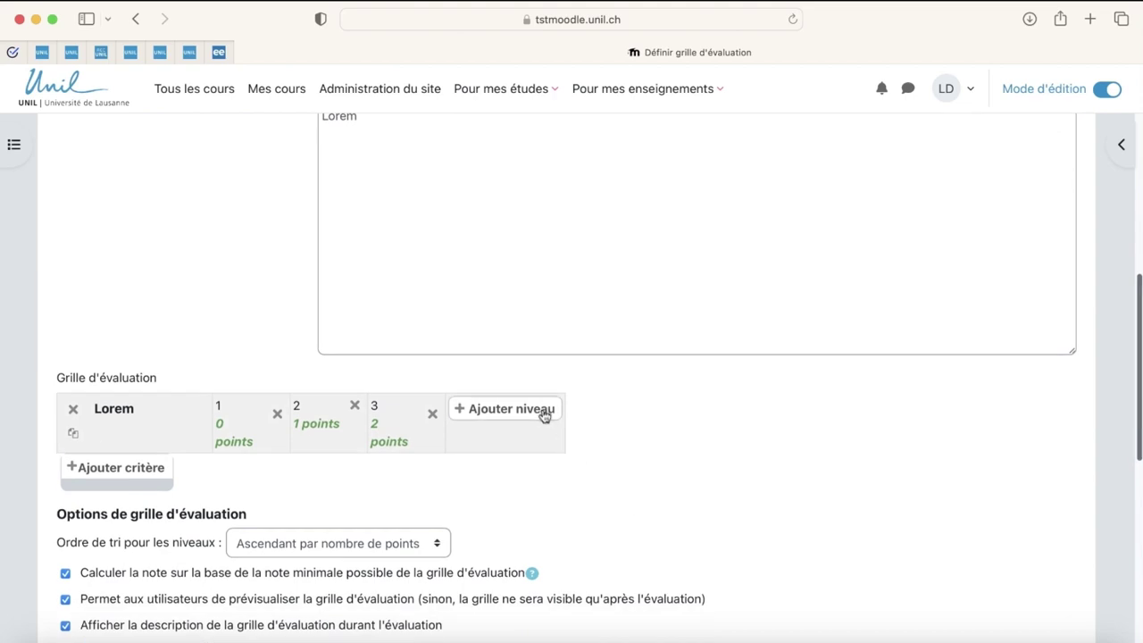
scroll(611, 491, down, 1)
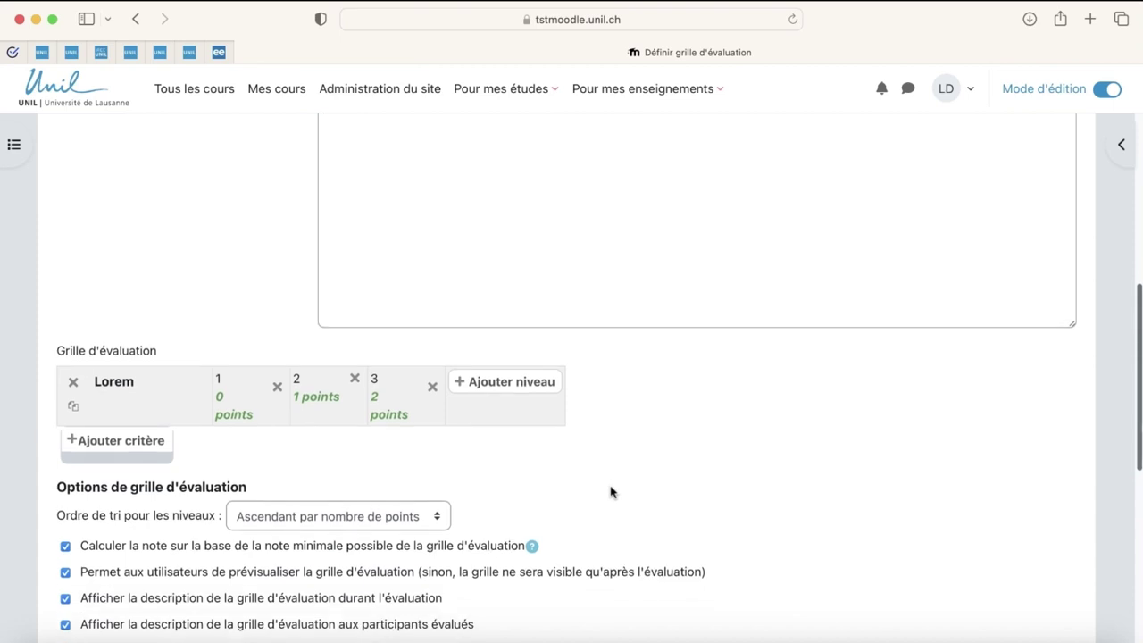
scroll(611, 492, down, 1)
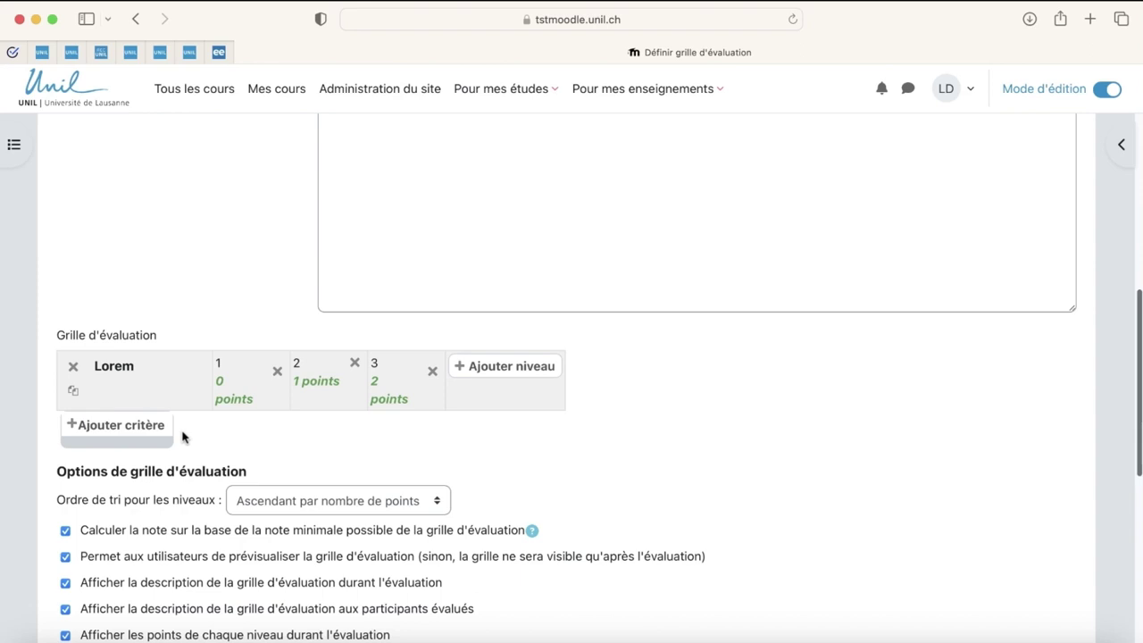
click(433, 374)
click(674, 349)
scroll(619, 480, down, 2)
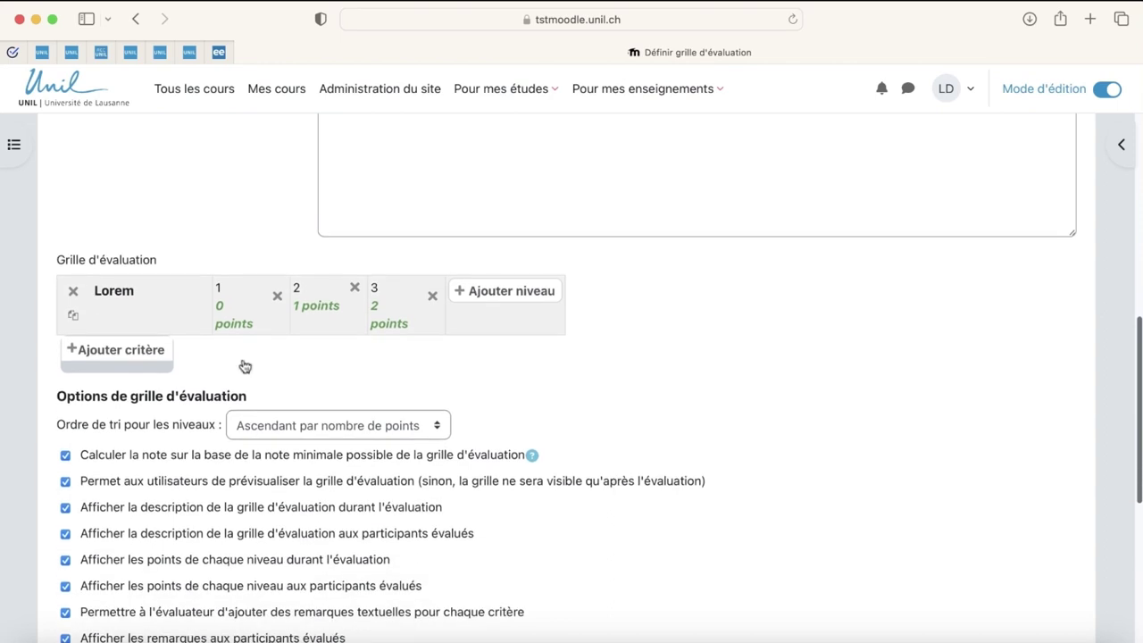
Step: Add a blank second criterion to the rubric and delete it again
click(140, 352)
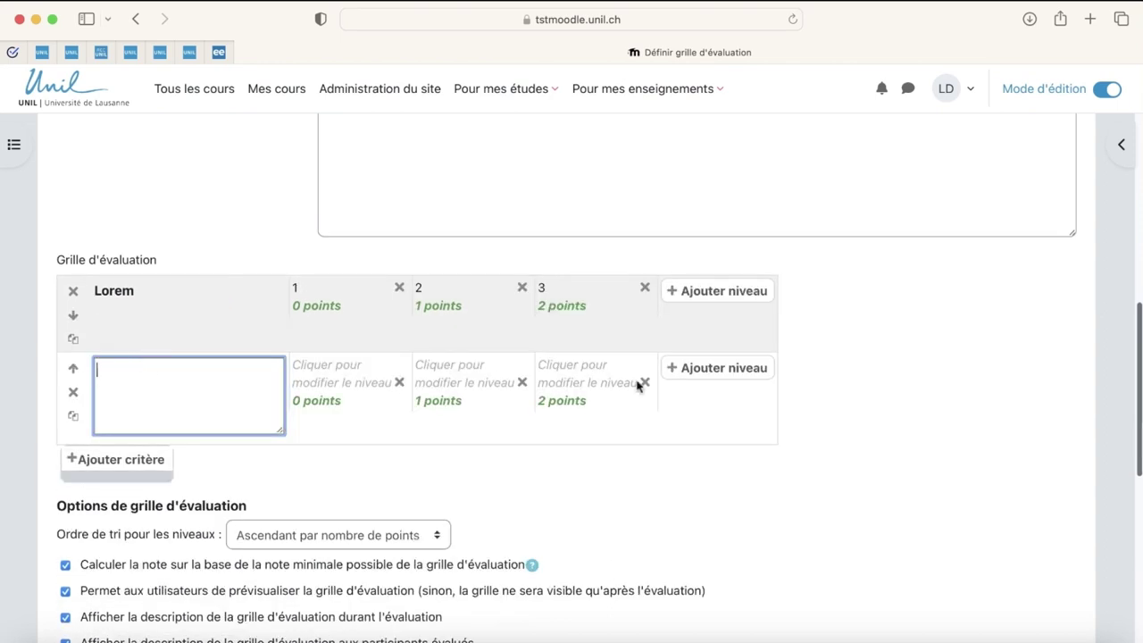
click(75, 393)
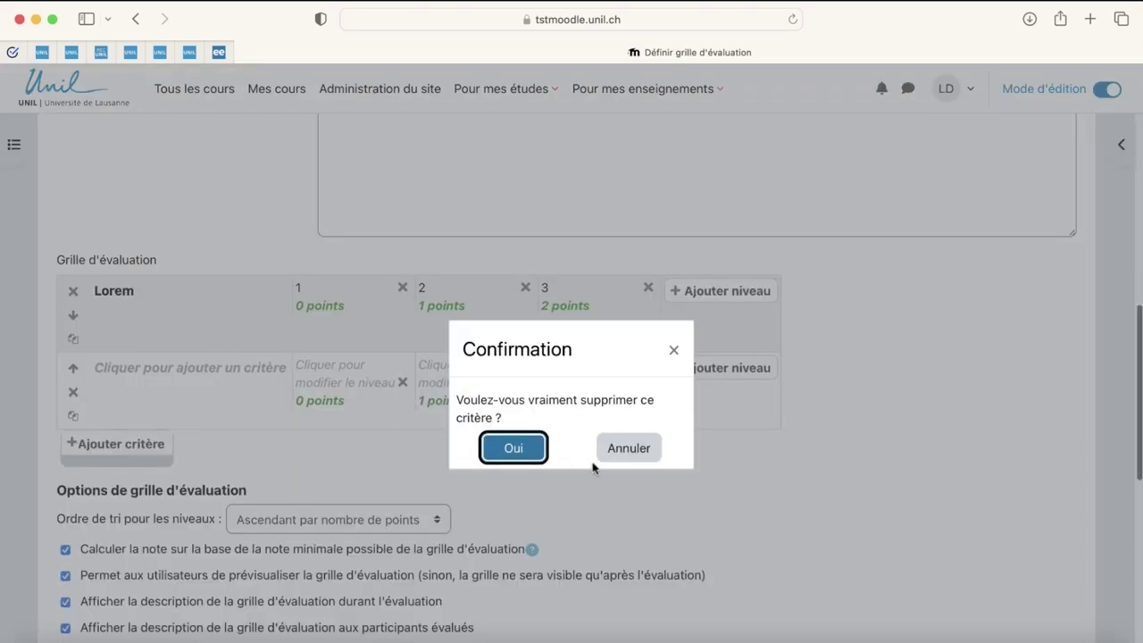
click(514, 447)
Step: Review the rubric options and save the rubric as ready for use
scroll(531, 459, down, 3)
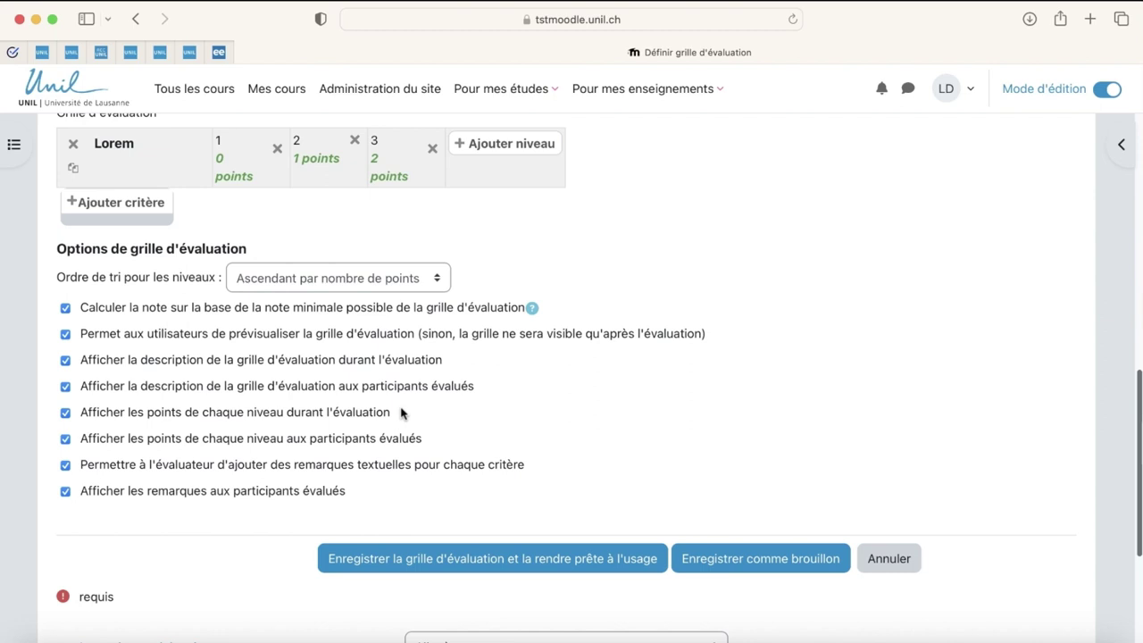
scroll(401, 412, up, 1)
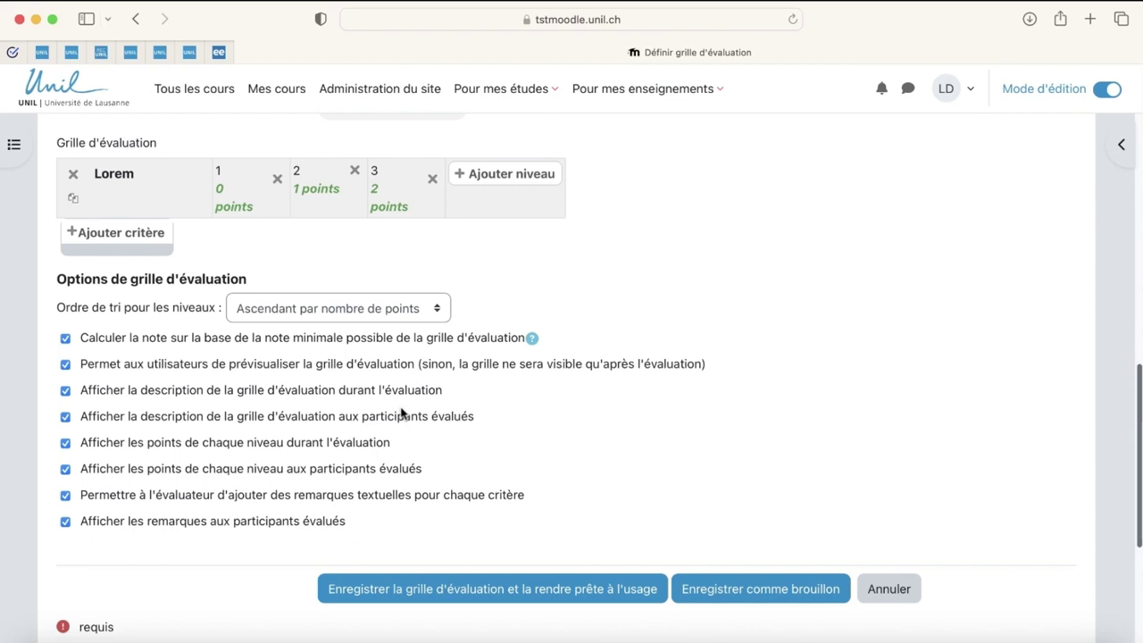
scroll(556, 474, down, 1)
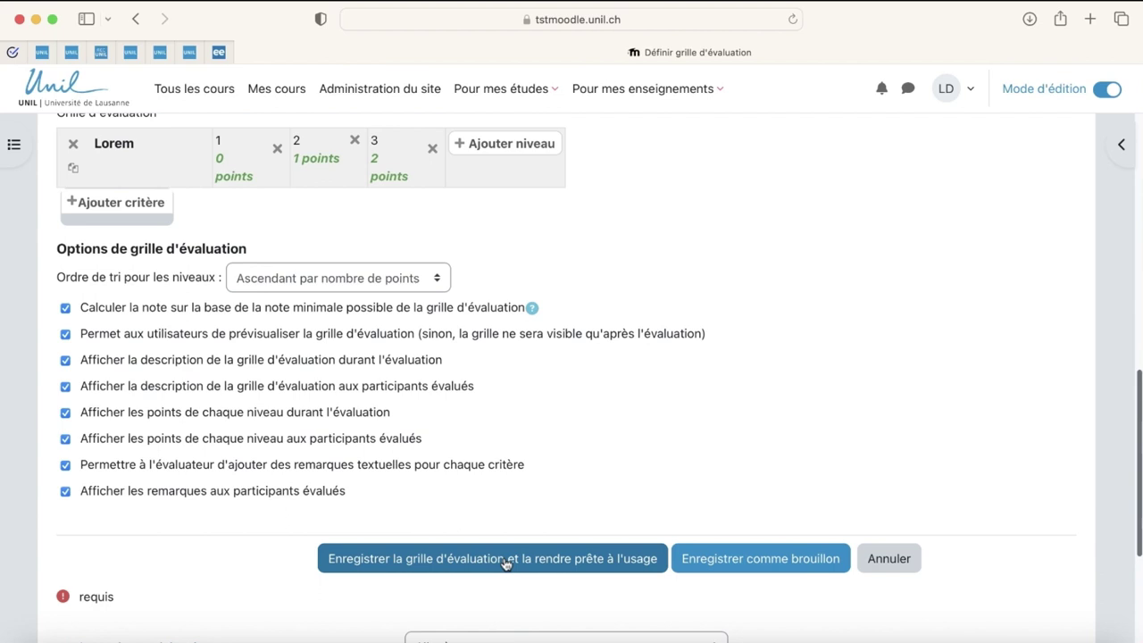
click(503, 559)
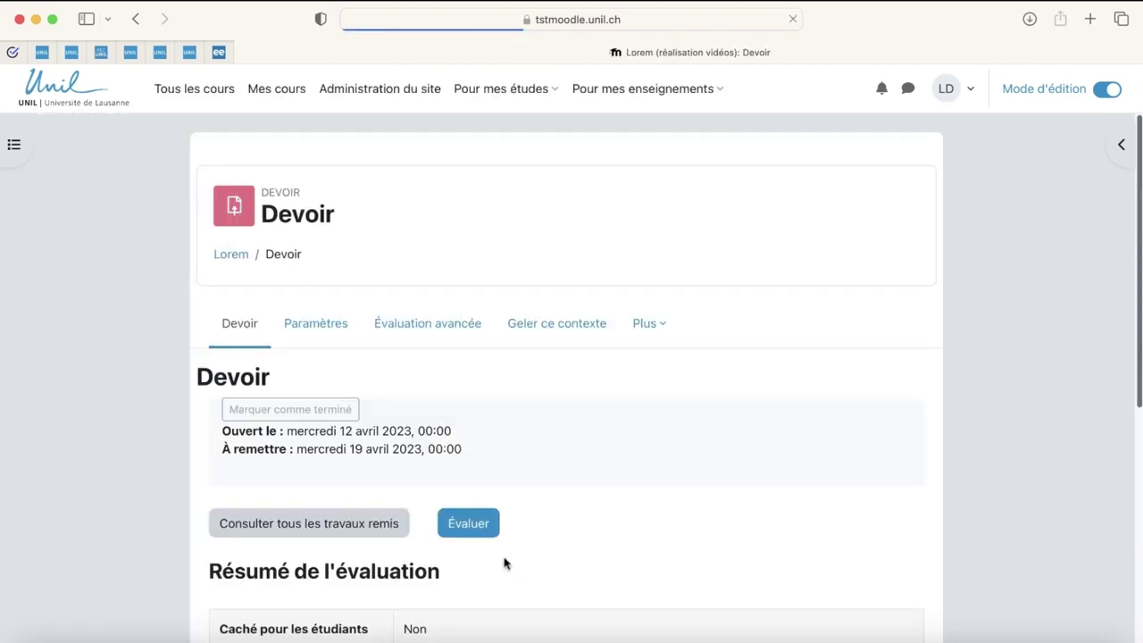
Step: Open the grading page for the submission handed in to the Devoir assignment
scroll(504, 563, down, 1)
scroll(504, 562, down, 5)
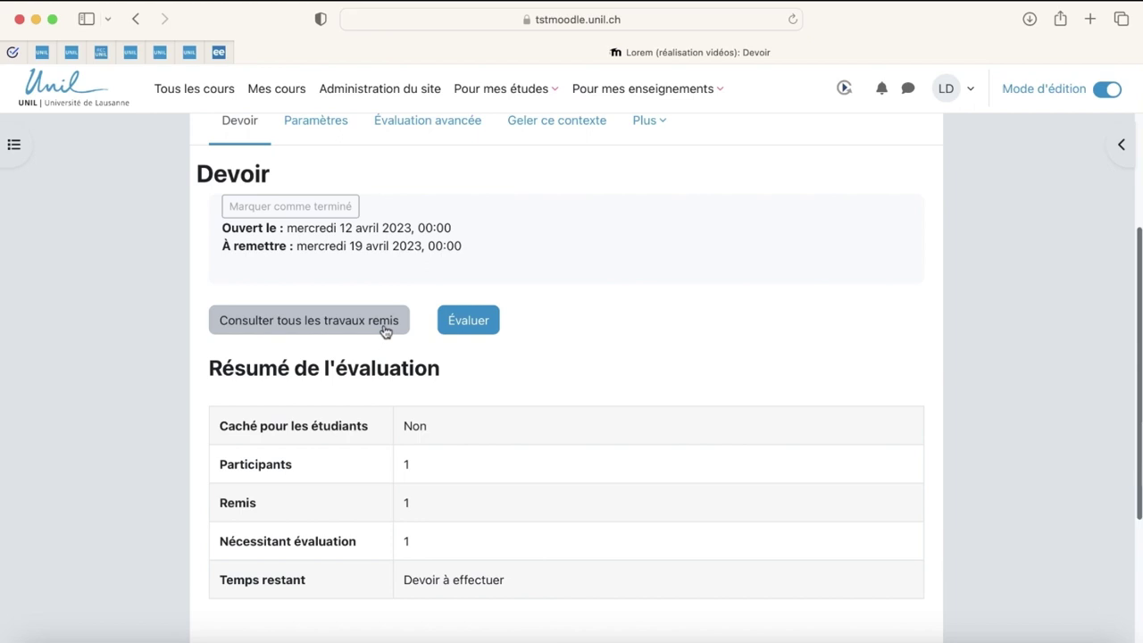
click(469, 322)
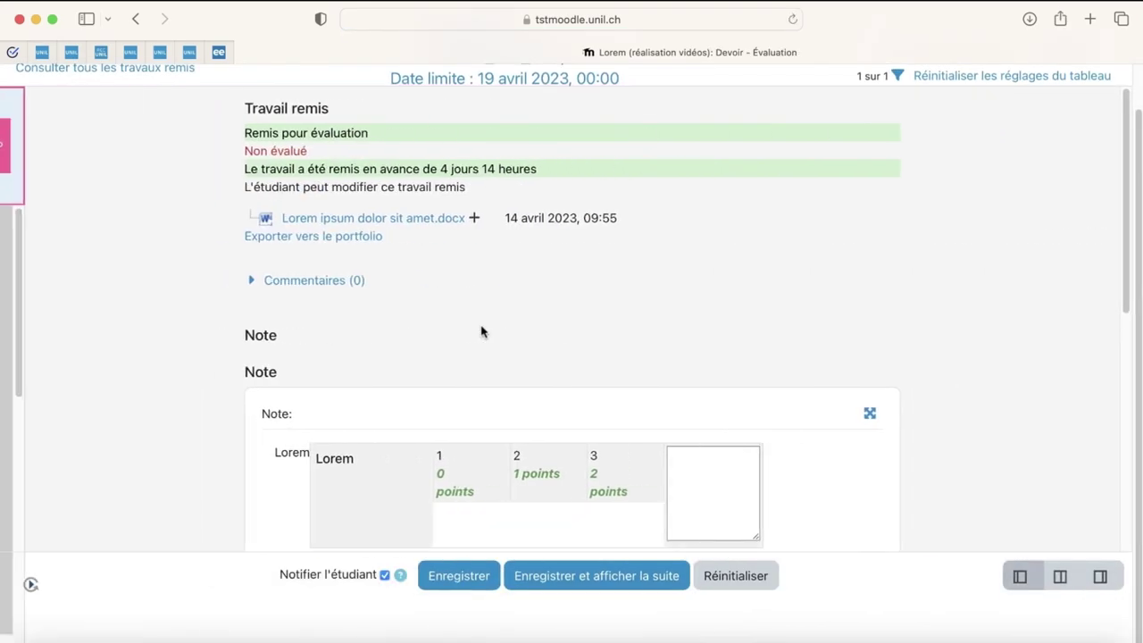
Step: Grade the Lorem criterion at level 2 (1 point) and add the remark Lorem
scroll(481, 331, down, 3)
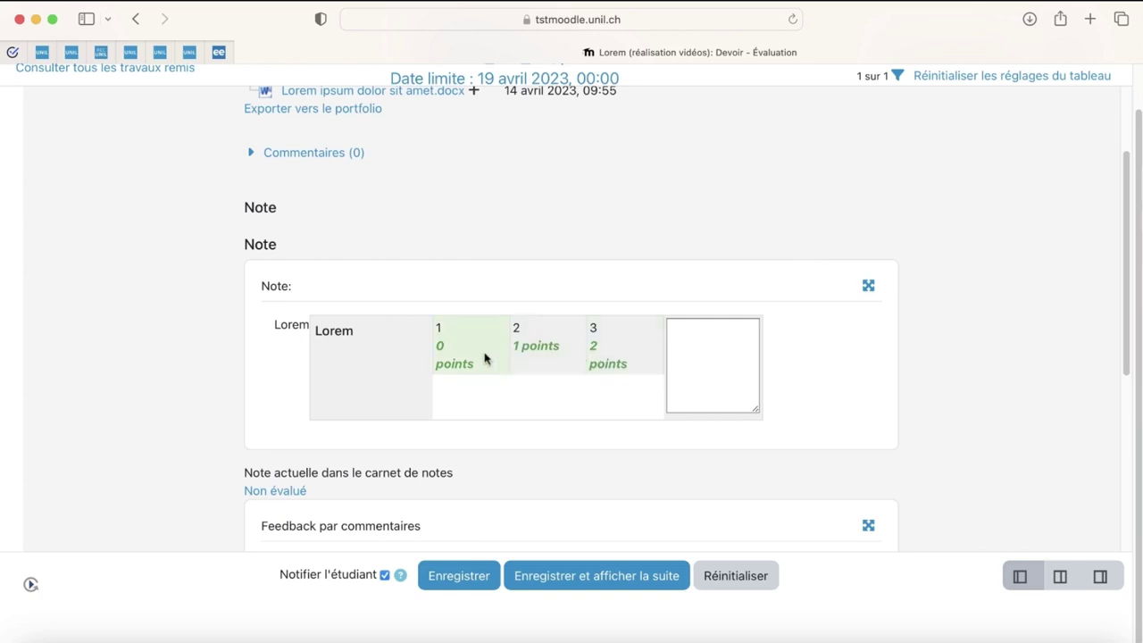
click(553, 358)
click(716, 353)
text(L)
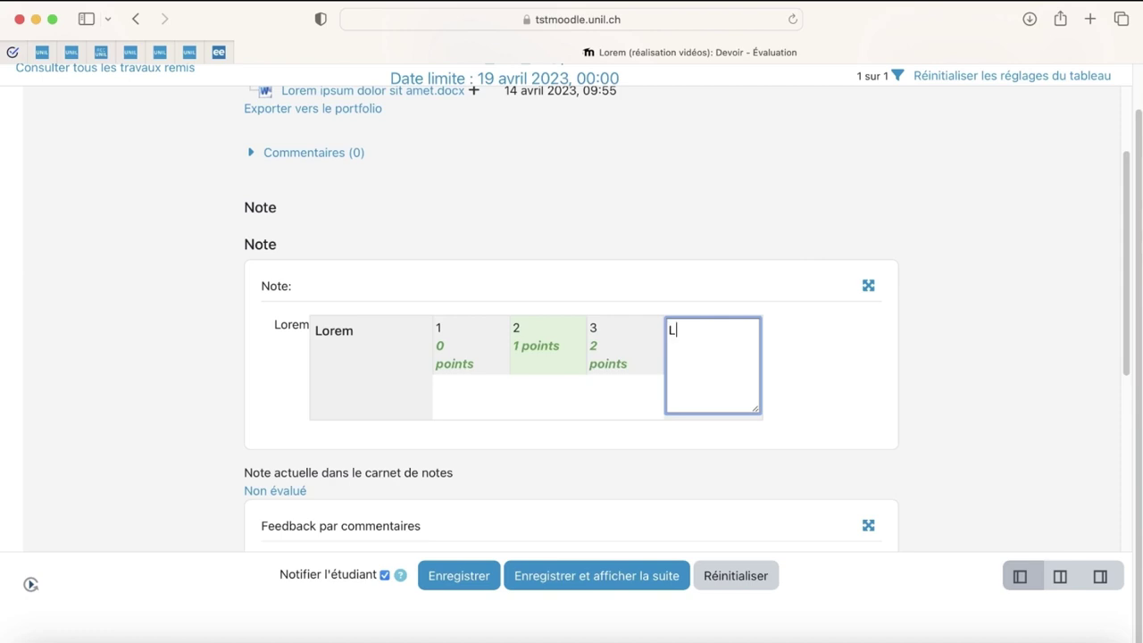
text(orem)
click(789, 353)
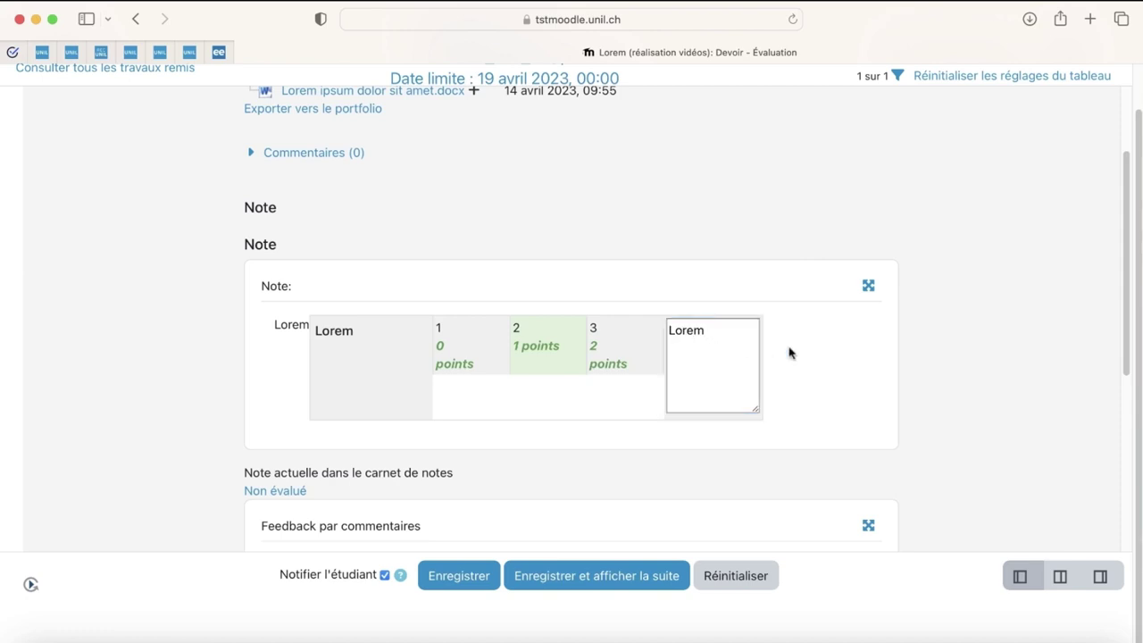
Step: Enter Bien as the feedback comment and save the student's grading
scroll(790, 353, down, 5)
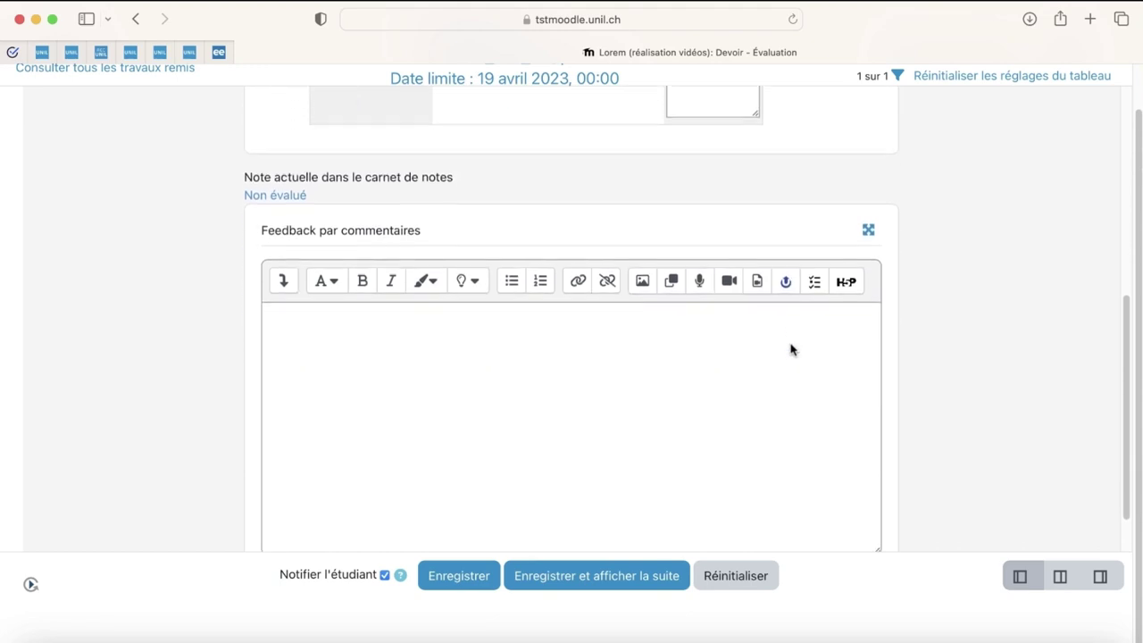
click(637, 348)
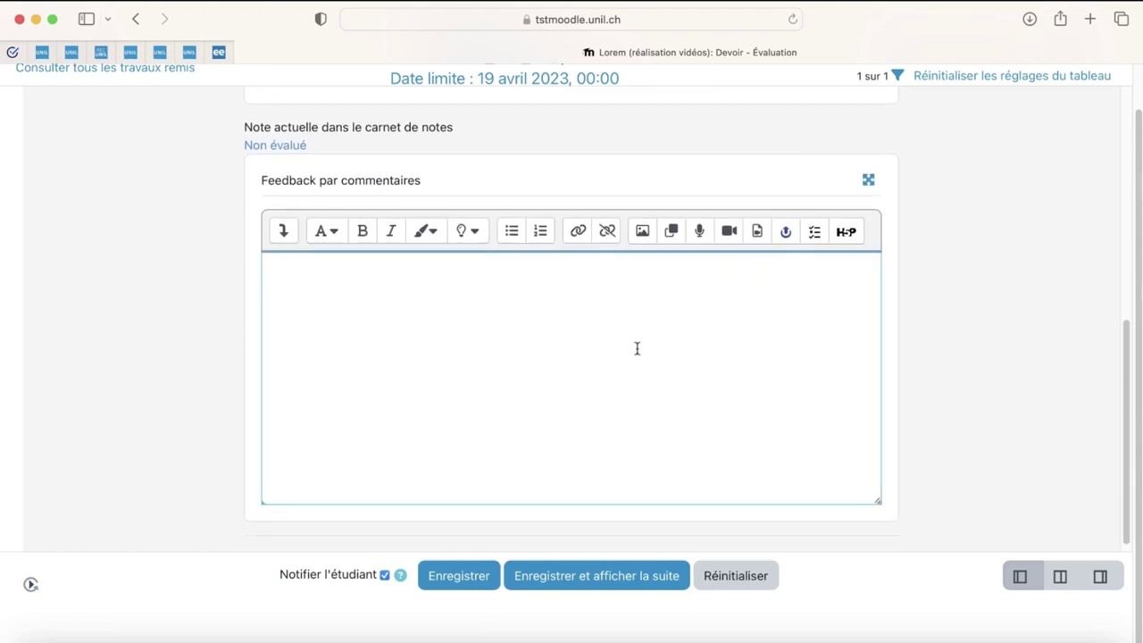
text(Bien)
click(459, 576)
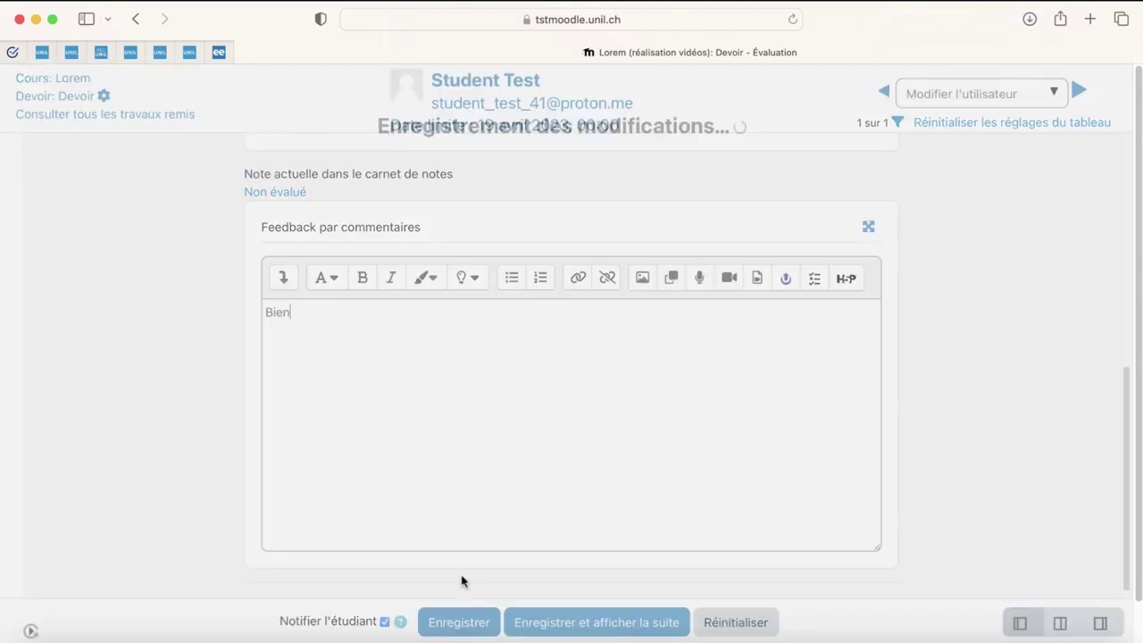